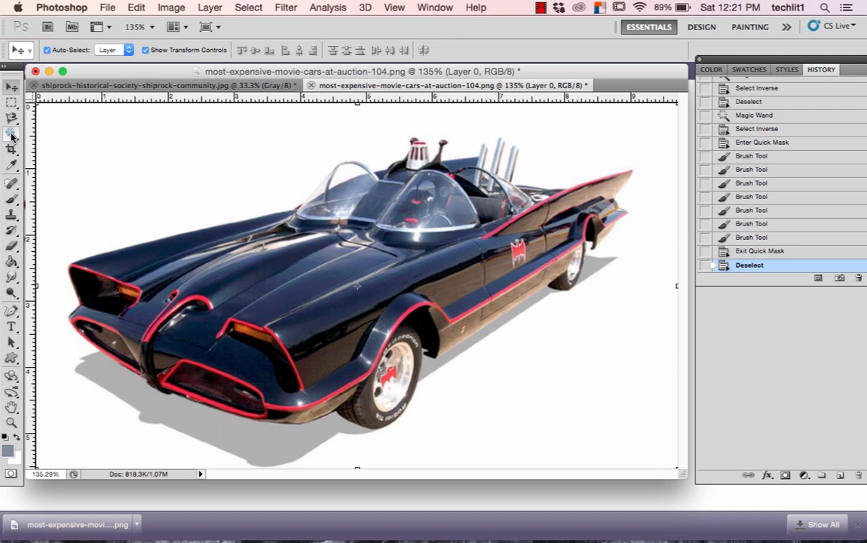
- Try selecting the white background around the car with the Magic Wand, and clear that selection
left_click(12, 130)
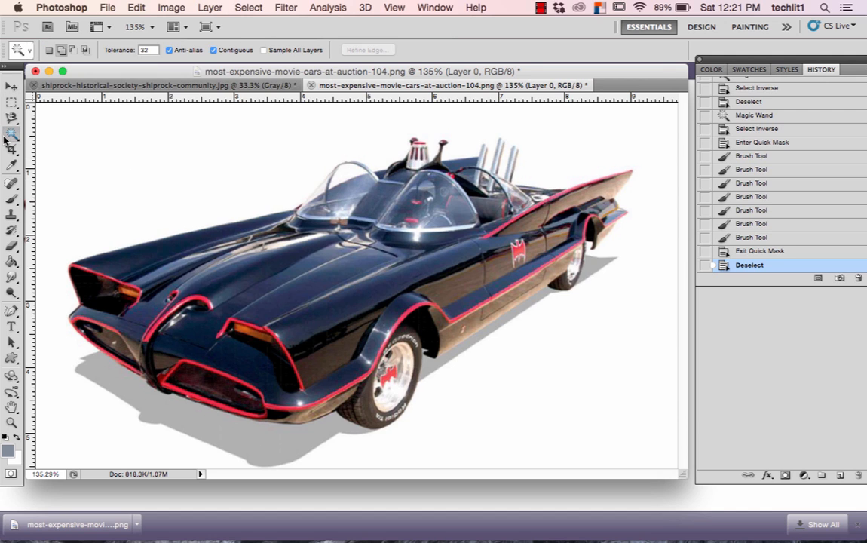
left_click(12, 135)
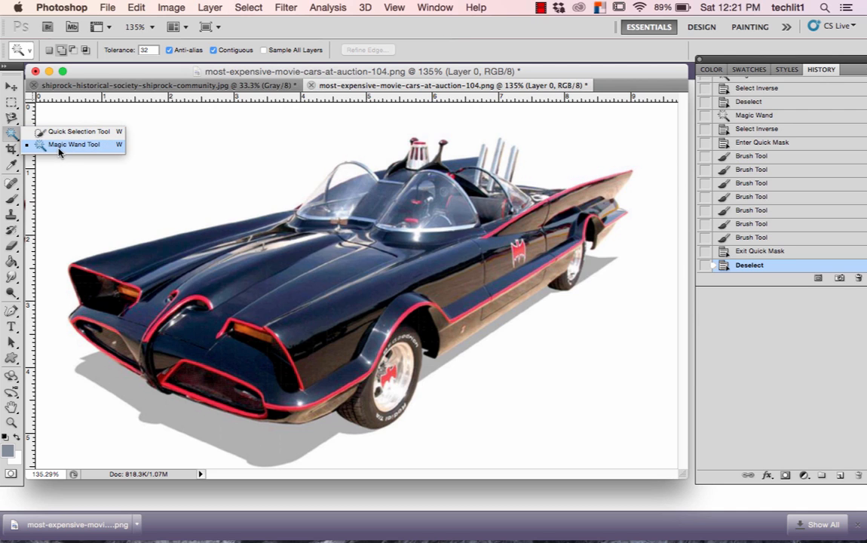
left_click(58, 148)
left_click(162, 174)
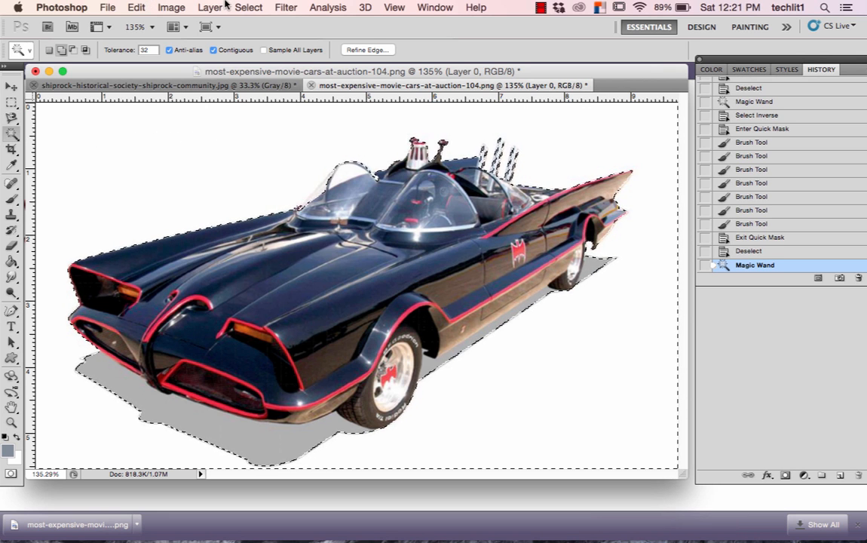
left_click(248, 8)
left_click(260, 37)
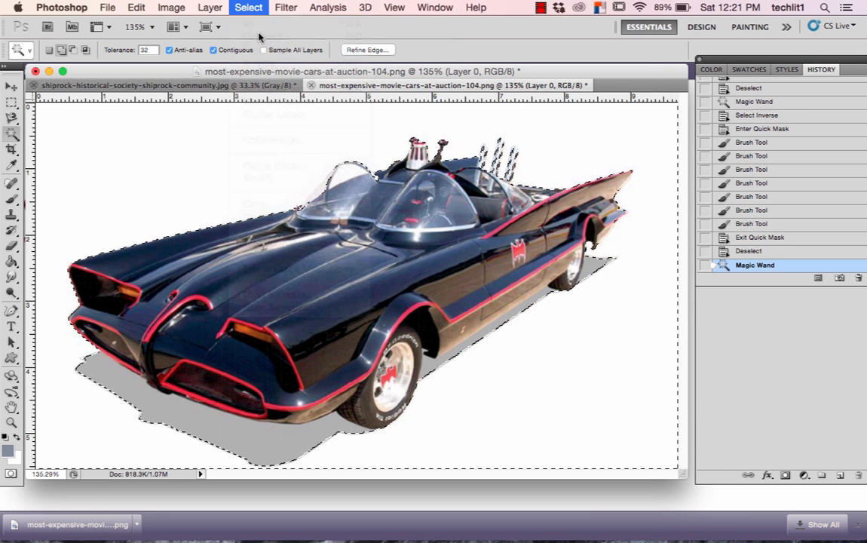
- Select the car together with its shadow by tracing its outline with the Magnetic Lasso
left_click(13, 121)
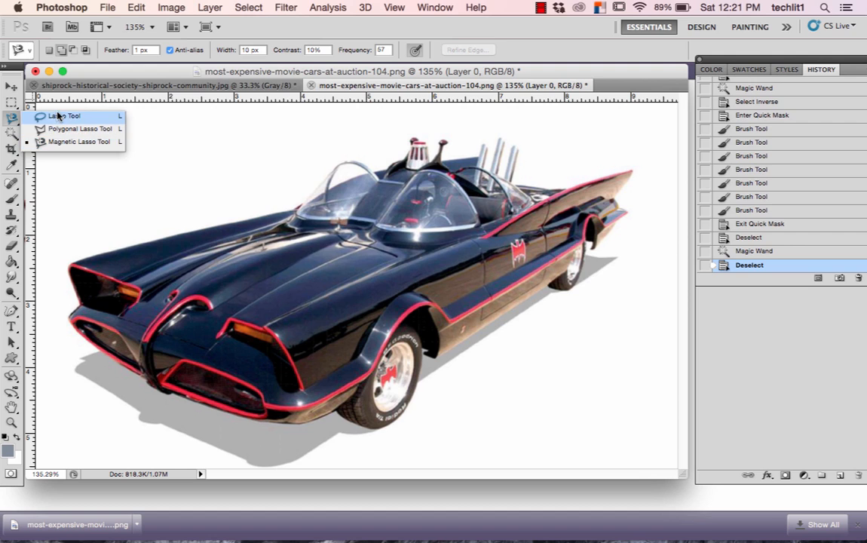
left_click(57, 147)
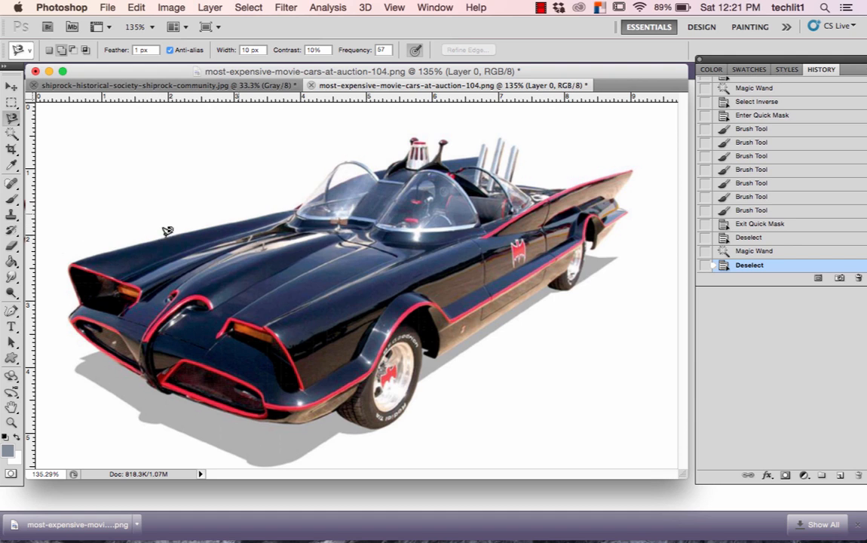
left_click(75, 257)
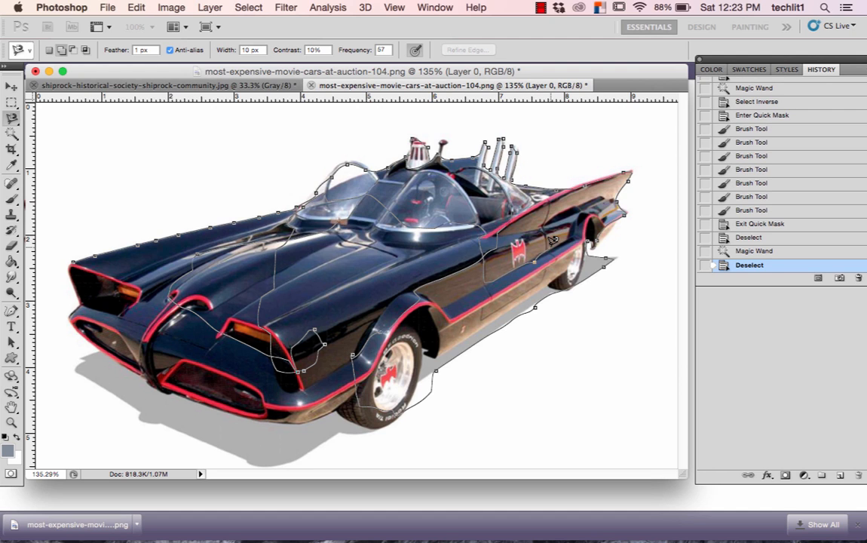
key("Escape")
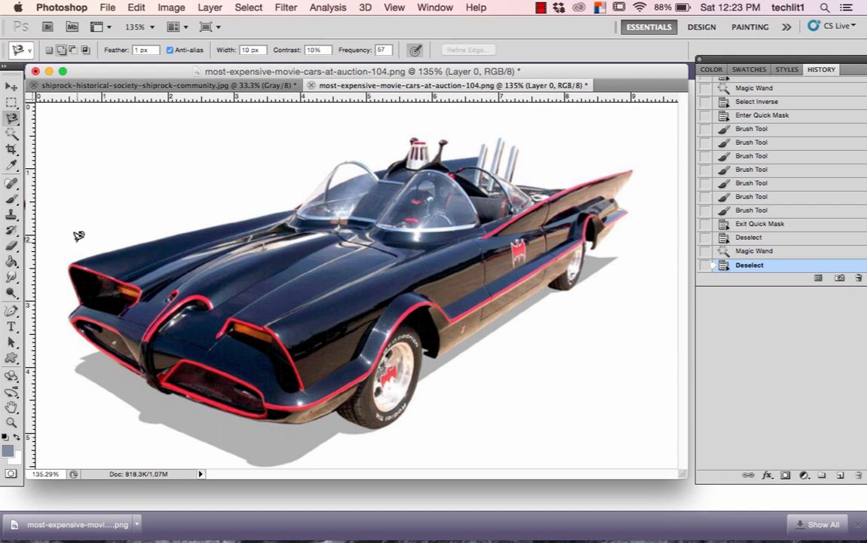
left_click(69, 262)
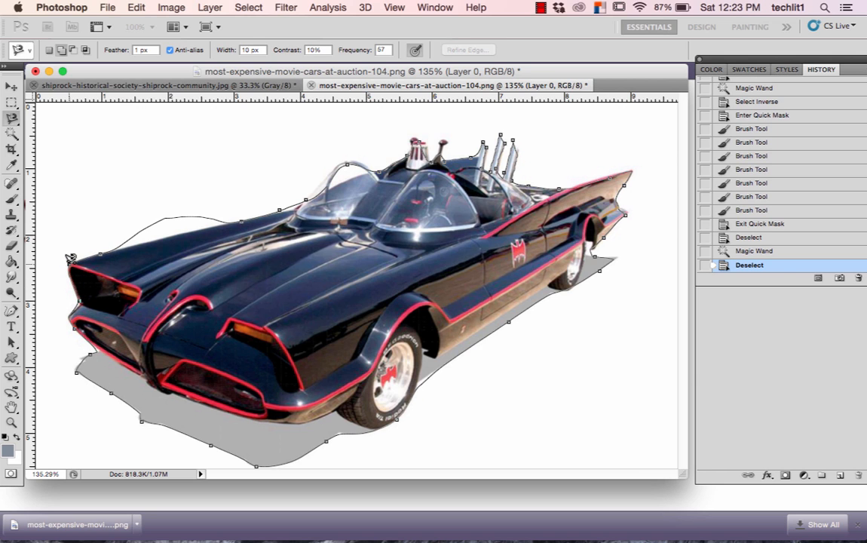
left_click(70, 258)
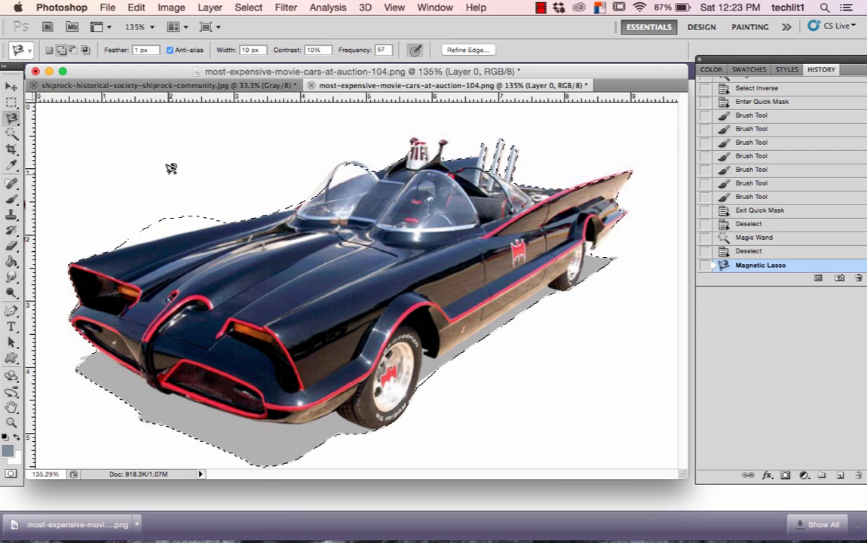
- Enter Quick Mask mode and set up a hard round brush of 19 px at 100% hardness
key("q")
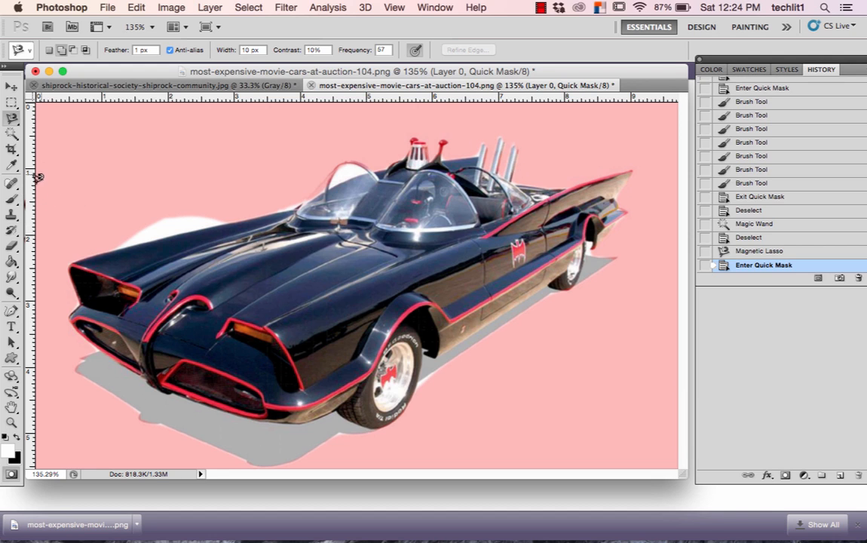
left_click(12, 199)
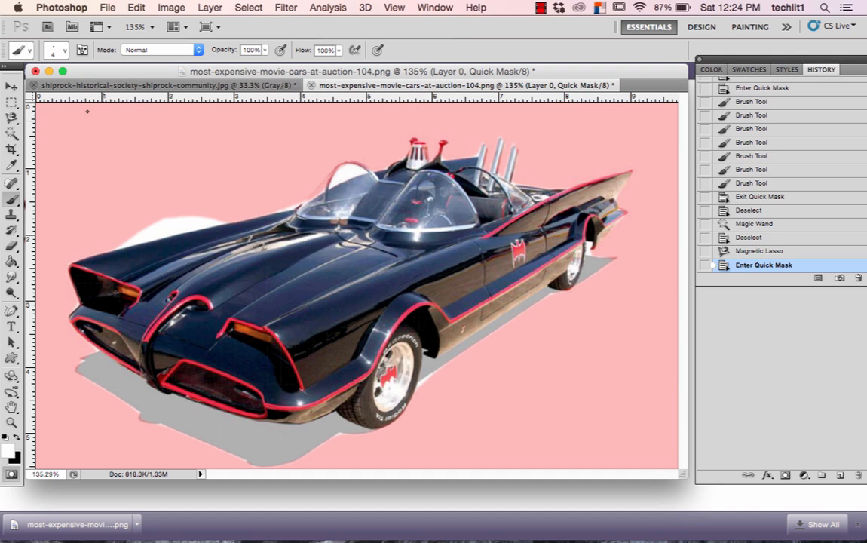
right_click(104, 157)
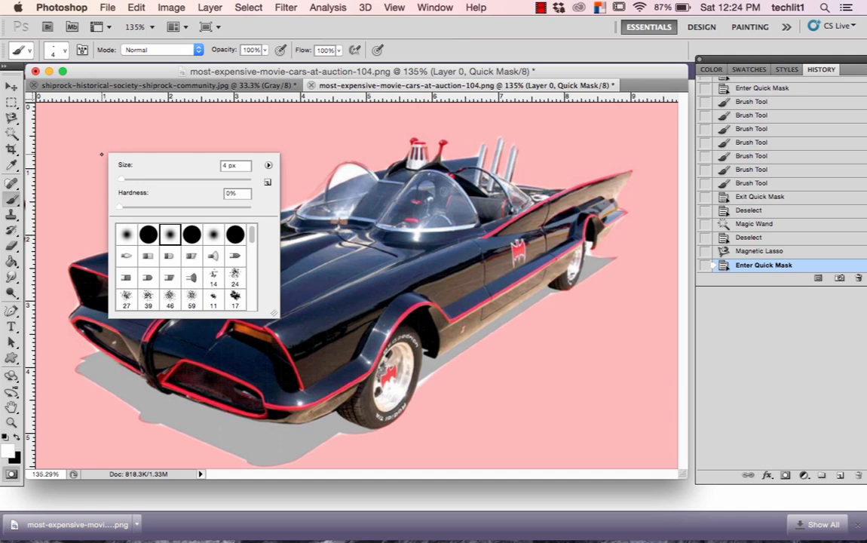
left_click_drag(123, 181, 146, 181)
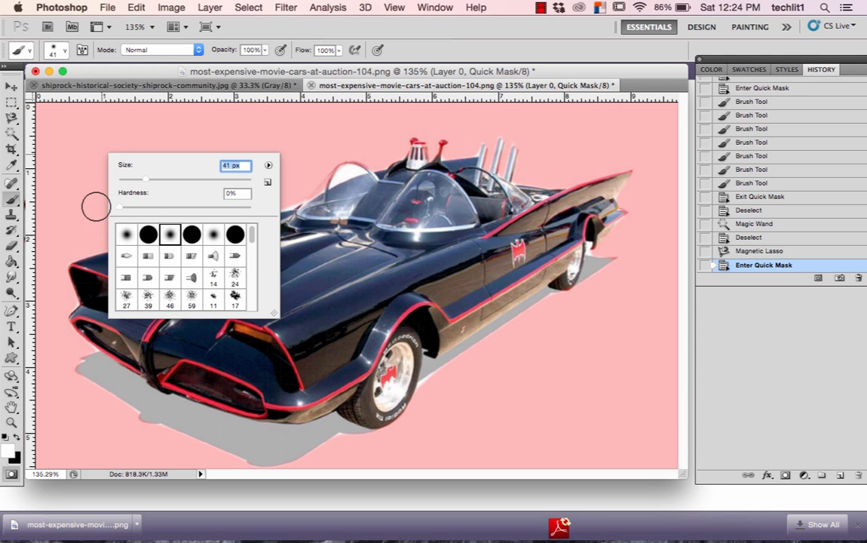
left_click_drag(151, 183, 118, 181)
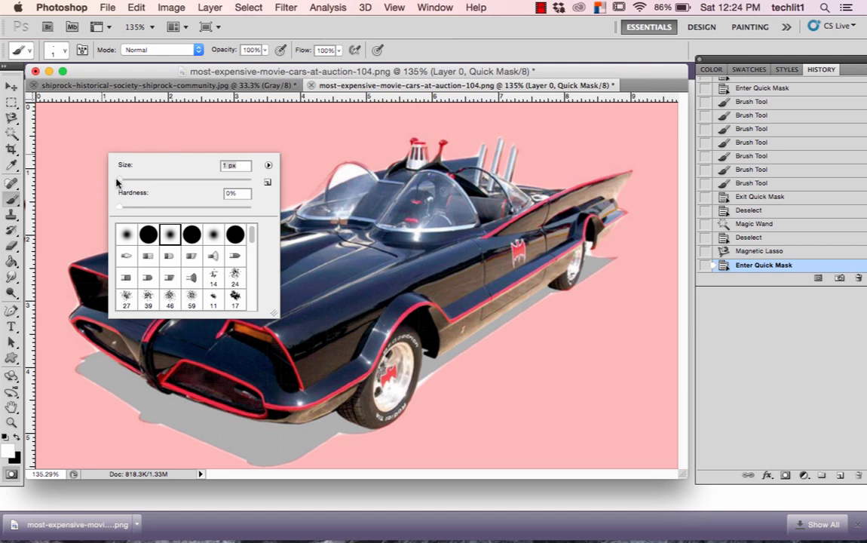
left_click(149, 236)
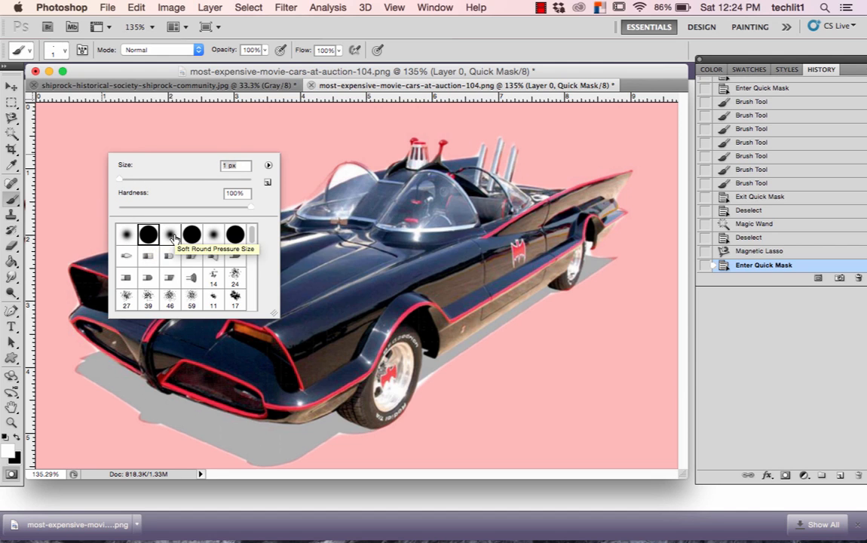
left_click(170, 235)
left_click(149, 237)
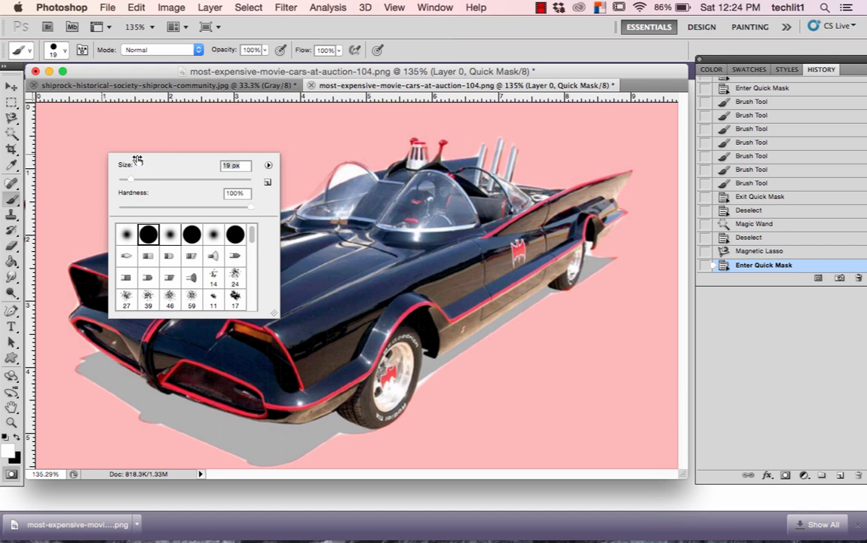
left_click(79, 164)
- Paint white test strokes on the mask above the hood, and cover them and the stray unmasked area with black
left_click(79, 166)
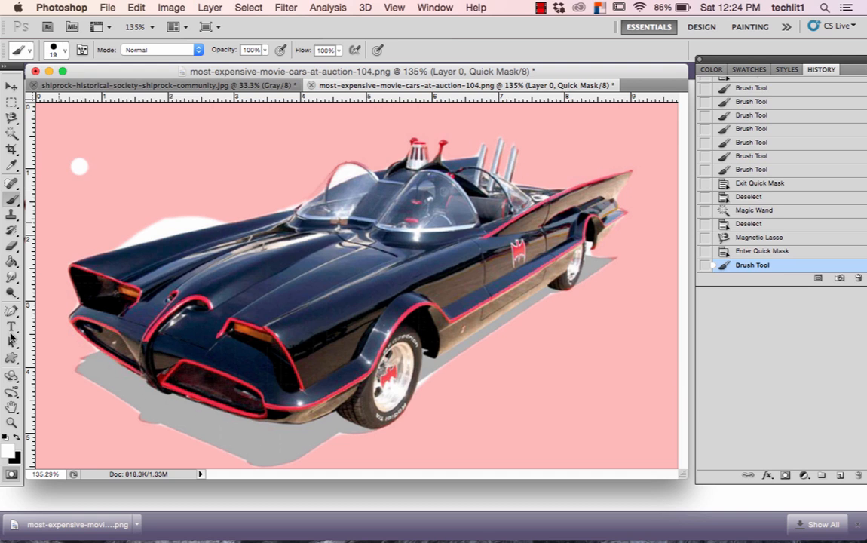
mouse_move(180, 213)
left_mouse_down()
mouse_move(138, 221)
mouse_move(187, 216)
mouse_move(122, 214)
mouse_move(184, 205)
mouse_move(116, 206)
mouse_move(176, 204)
left_mouse_up()
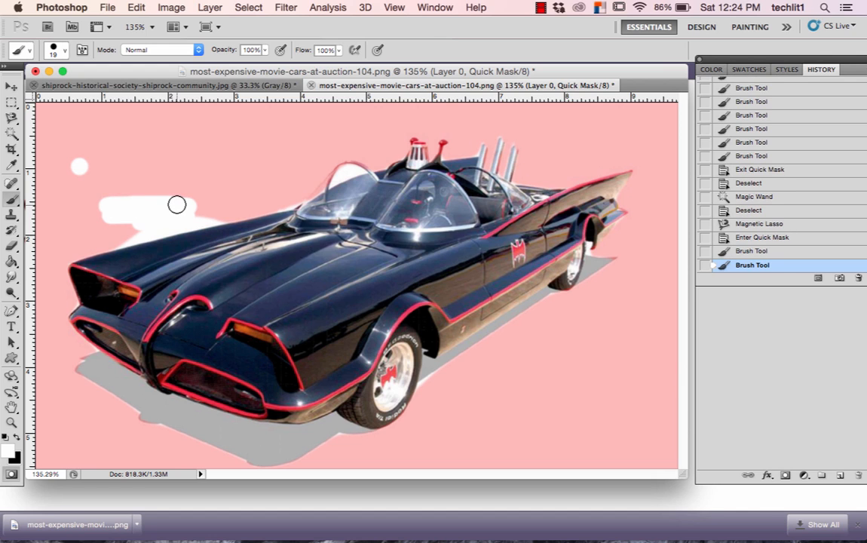
left_click(16, 442)
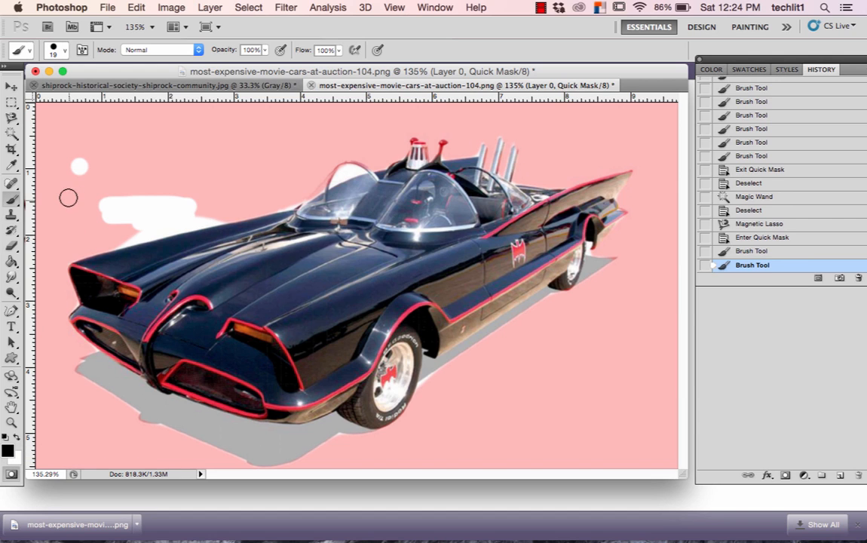
left_click(78, 167)
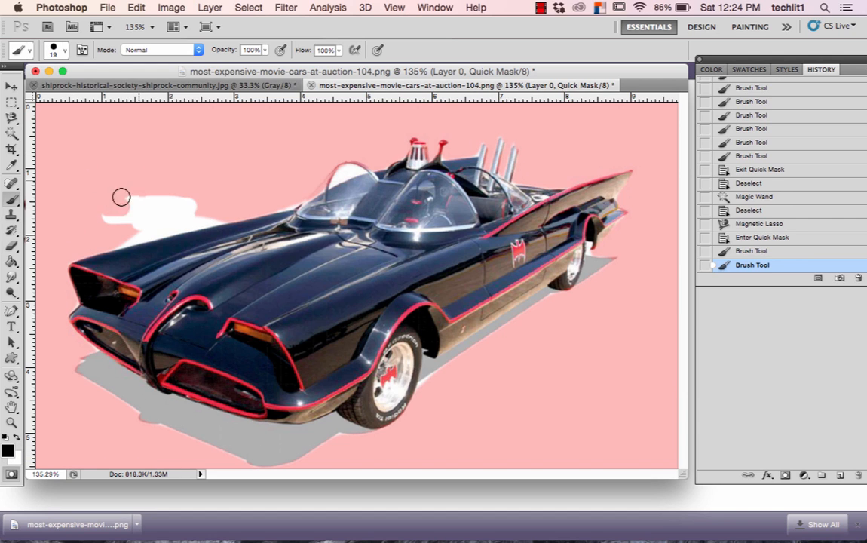
left_click_drag(91, 198, 172, 179)
mouse_move(143, 212)
left_mouse_down()
mouse_move(195, 197)
mouse_move(129, 218)
mouse_move(188, 218)
mouse_move(188, 209)
mouse_move(176, 209)
mouse_move(107, 236)
mouse_move(209, 217)
mouse_move(235, 215)
mouse_move(217, 224)
mouse_move(232, 225)
left_mouse_up()
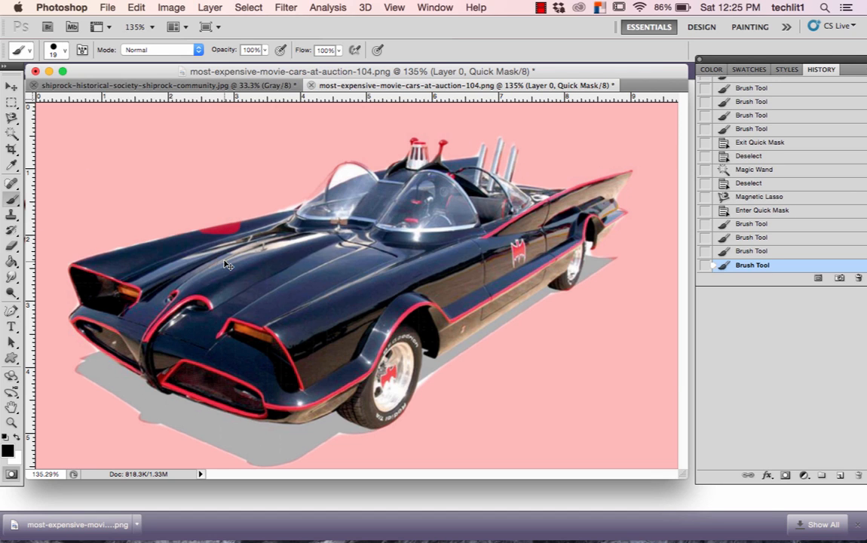
- Remove the mask that spills onto the car's far fender by painting over it in white
key("super+plus")
key("super+plus")
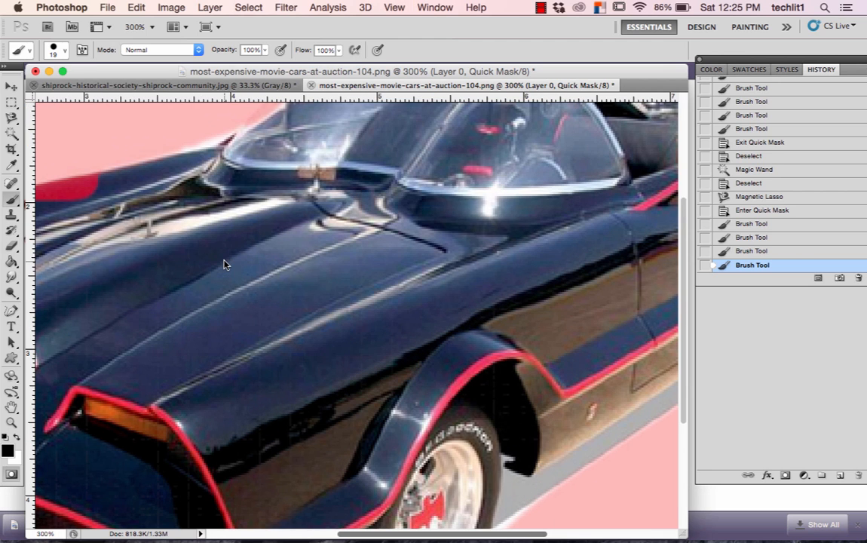
key("space")
mouse_move(179, 262)
left_mouse_down()
mouse_move(158, 256)
mouse_move(338, 306)
mouse_move(406, 339)
left_mouse_up()
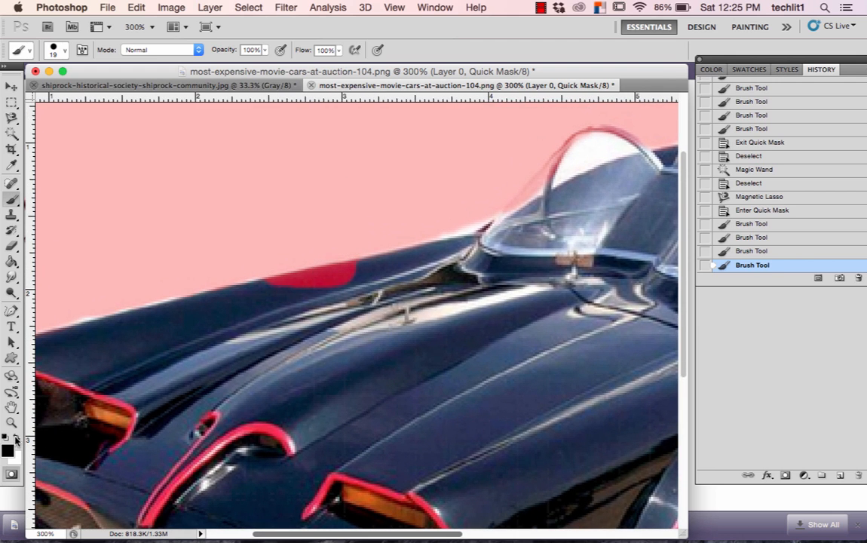
left_click(17, 438)
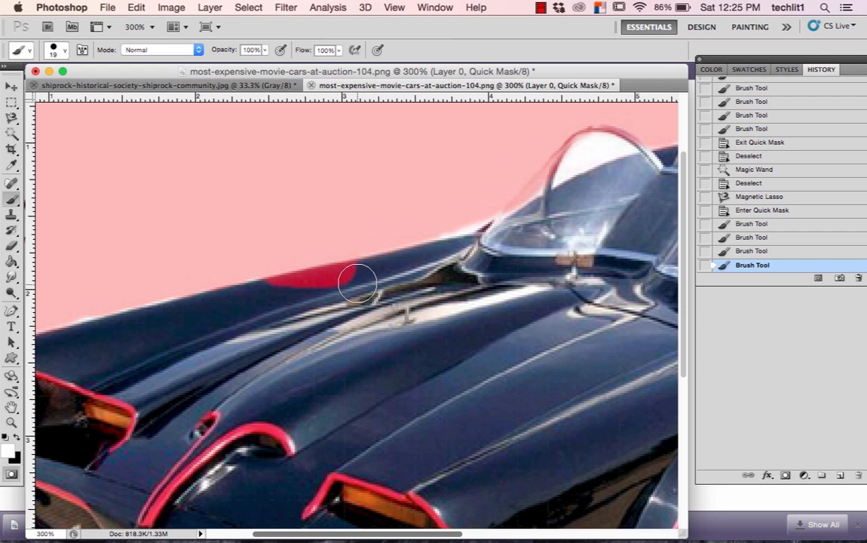
mouse_move(358, 283)
left_mouse_down()
mouse_move(325, 279)
mouse_move(273, 297)
mouse_move(358, 277)
left_mouse_up()
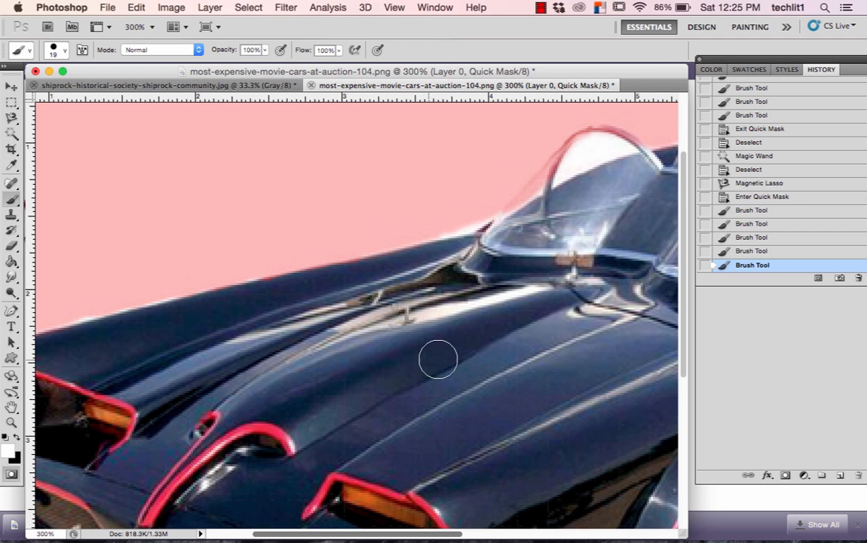
- Reduce the brush size to 9 px and touch up the mask along the fender edge ahead of the windshield
mouse_move(456, 354)
left_mouse_down()
mouse_move(265, 395)
mouse_move(256, 405)
left_mouse_up()
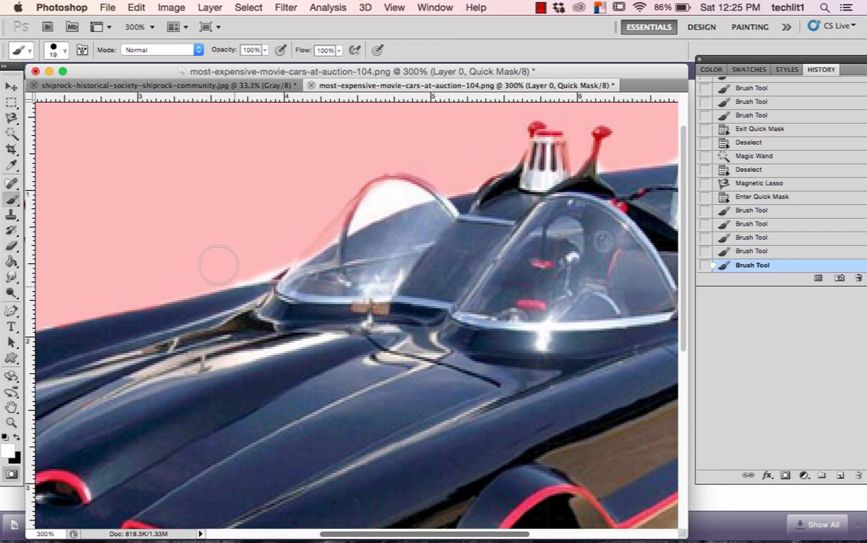
right_click(218, 227)
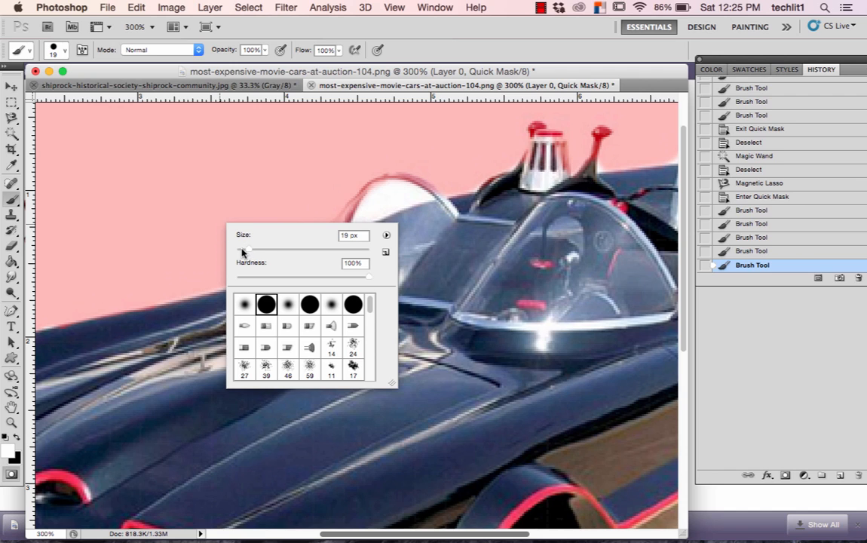
left_click_drag(246, 252, 241, 253)
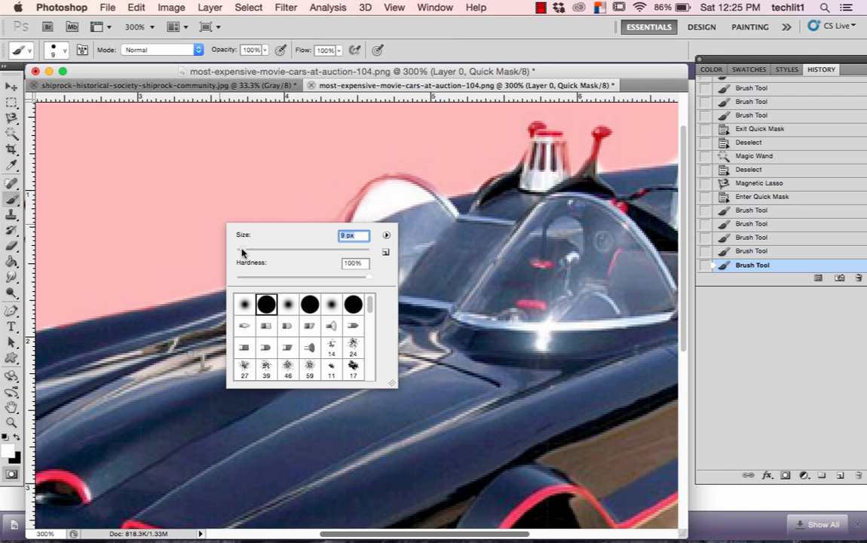
right_click(187, 263)
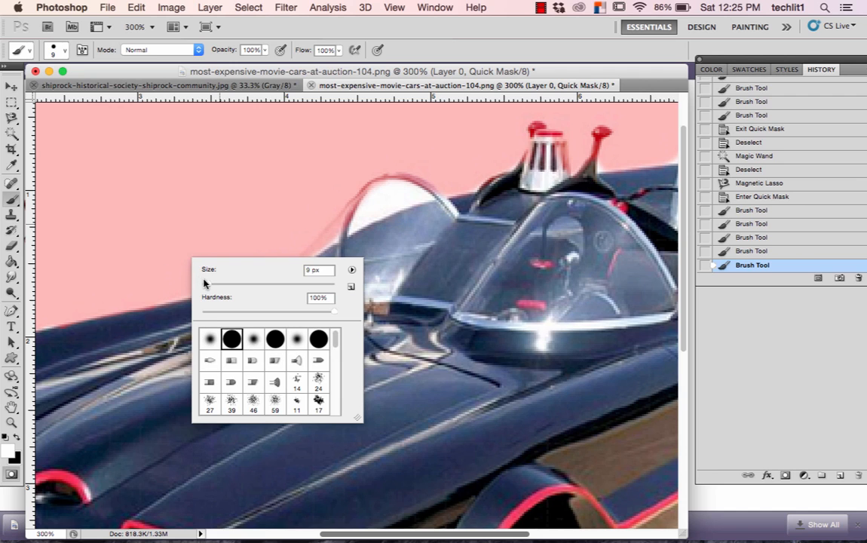
left_click_drag(208, 288, 205, 287)
left_click(233, 278)
key("Escape")
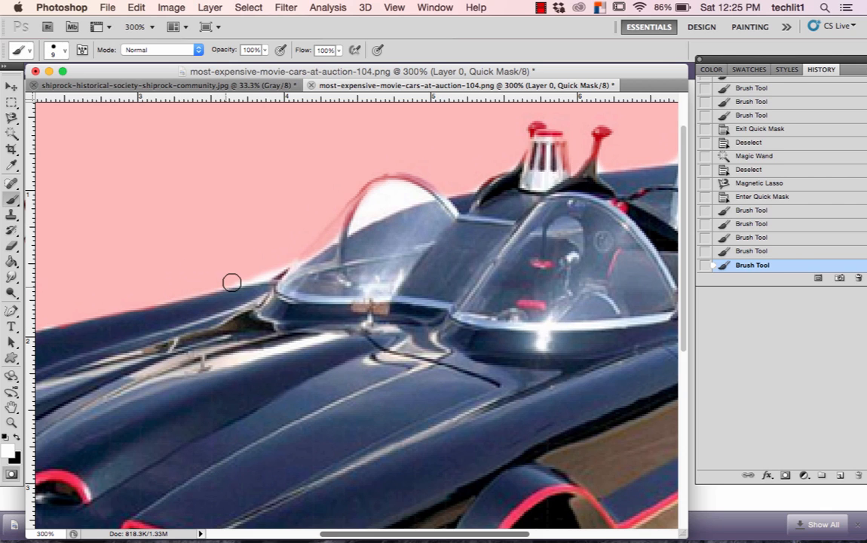
left_click_drag(230, 279, 264, 267)
- Paint black over the unmasked background beside and inside the far windshield bubble
left_click(16, 438)
left_click(300, 249)
mouse_move(383, 194)
left_mouse_down()
mouse_move(402, 193)
mouse_move(408, 230)
mouse_move(412, 195)
mouse_move(366, 215)
mouse_move(403, 194)
mouse_move(426, 199)
left_mouse_up()
right_click(403, 195)
left_click(387, 204)
right_click(388, 204)
- Refine the mask edges around the roof beacon and antenna with alternating black and white brush touches
mouse_move(523, 269)
left_mouse_down()
mouse_move(377, 310)
mouse_move(347, 328)
left_mouse_up()
mouse_move(373, 206)
left_mouse_down()
mouse_move(369, 214)
mouse_move(378, 202)
mouse_move(386, 223)
left_mouse_up()
left_click(16, 437)
left_click(431, 224)
key("x")
left_click(430, 222)
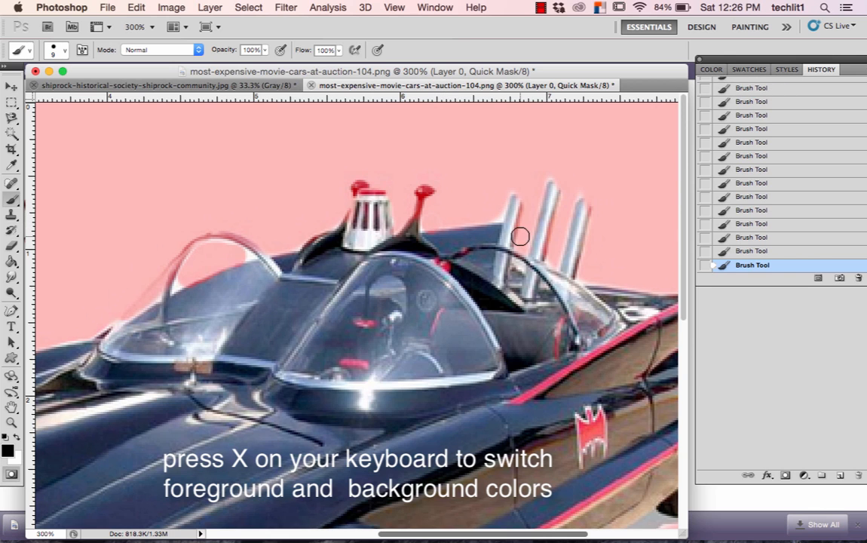
- Reduce the brush size to 6 px and refine the mask beside the exhaust pipes
right_click(520, 236)
left_click_drag(542, 261, 540, 262)
left_click(498, 210)
key("x")
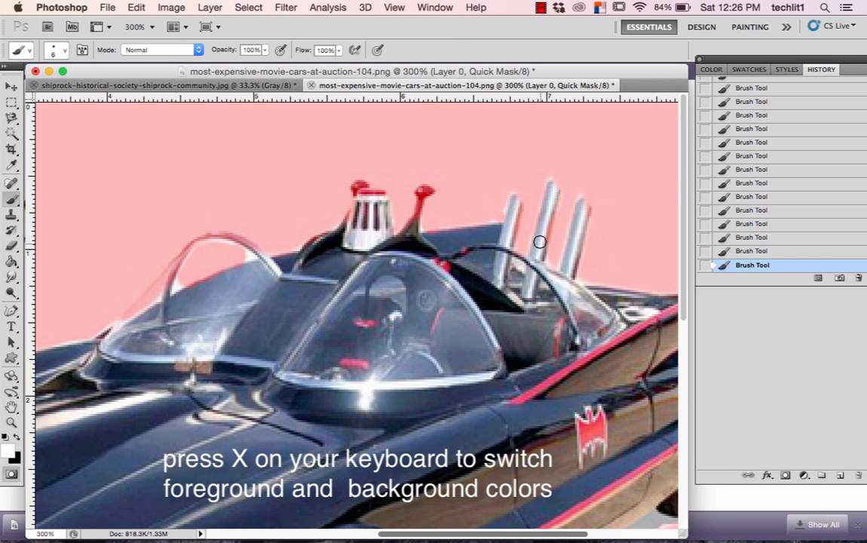
key("x")
key("x")
- Inspect the mask along the tail fin, rear wheel and front bumper, and exit Quick Mask to check the selection outline
scroll(603, 254, "right", 6)
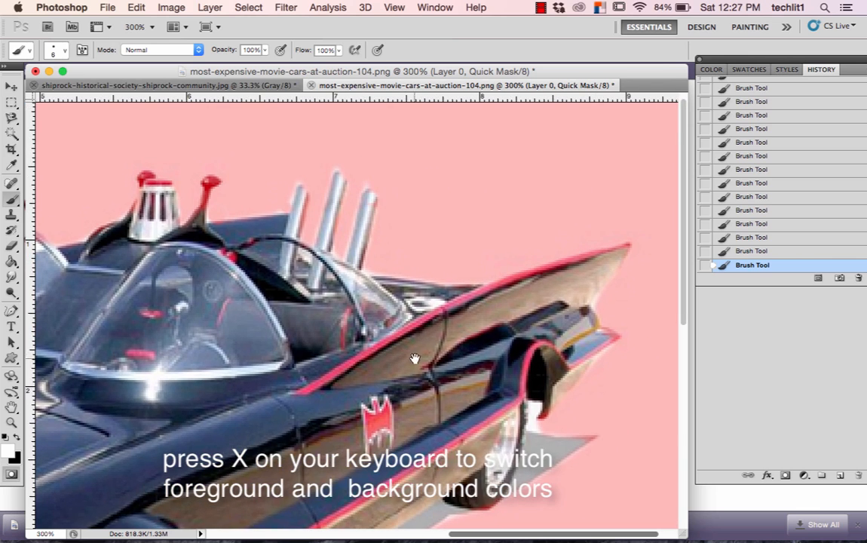
key("x")
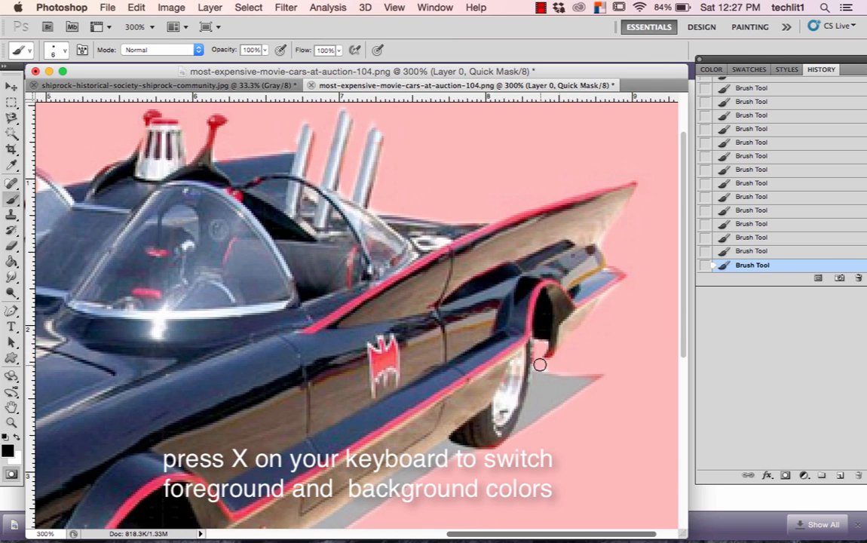
scroll(538, 362, "down", 10)
scroll(538, 362, "left", 10)
scroll(492, 336, "up", 10)
scroll(492, 336, "left", 3)
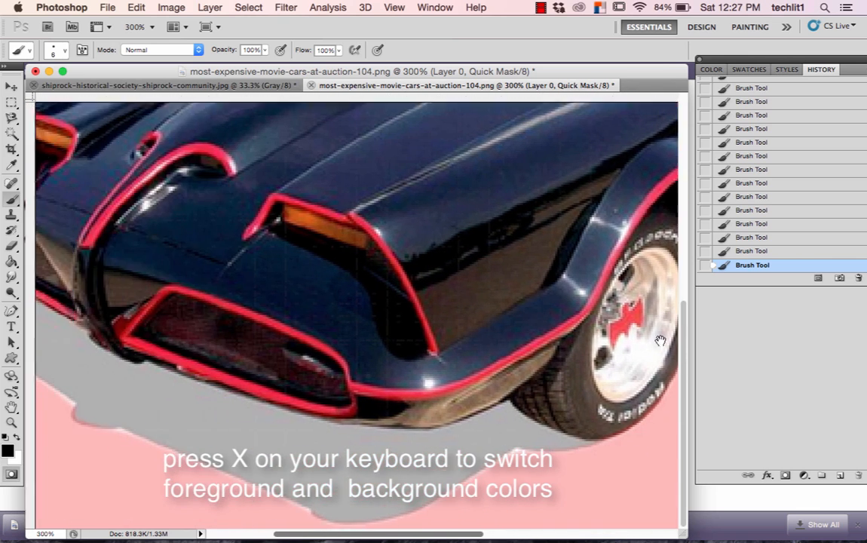
key("q")
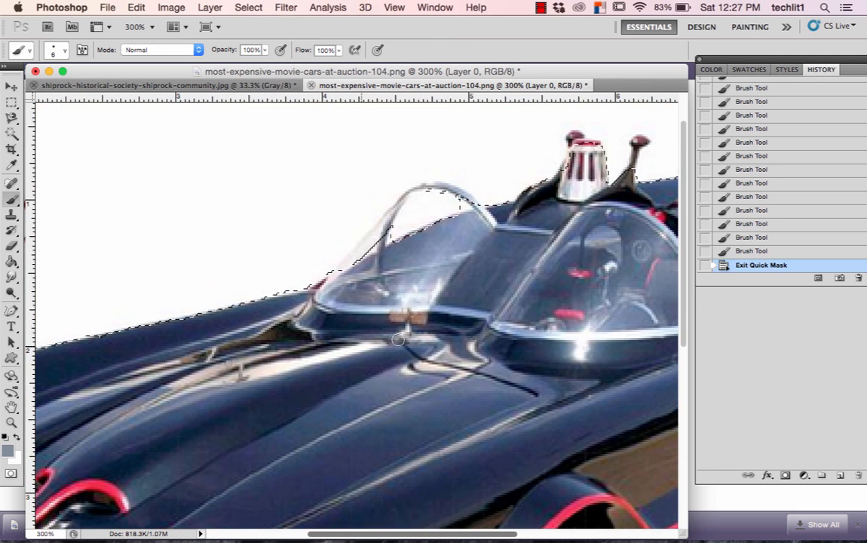
- Re-enter Quick Mask and paint white along the outer edge and upper inside of the far windshield bubble to unmask the glass
key("q")
left_click_drag(388, 217, 341, 269)
key("x")
left_click(463, 210)
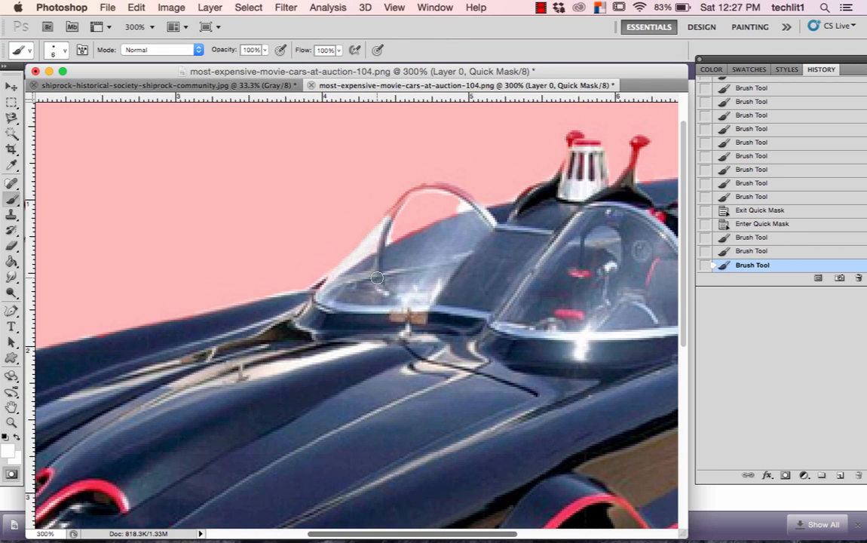
key("x")
- Fit the whole car on screen, exit Quick Mask to load the refined selection, and copy the selected car
left_click(394, 6)
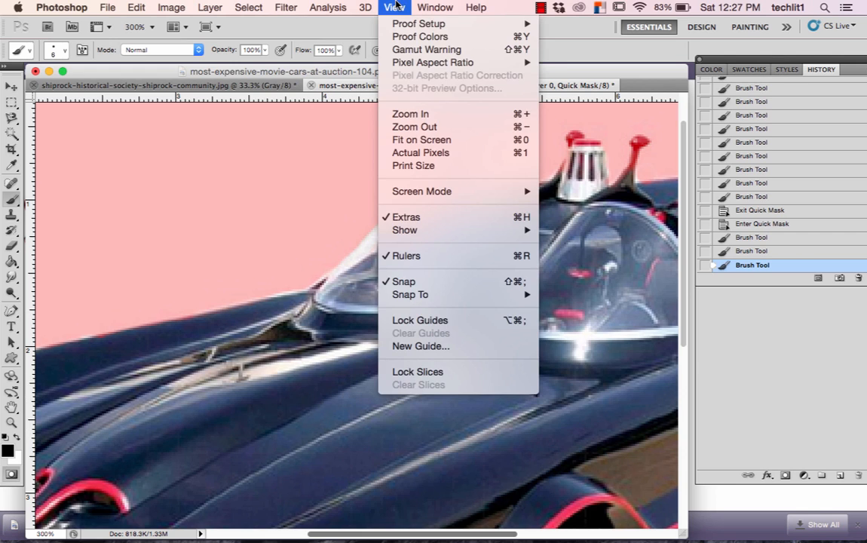
left_click(466, 144)
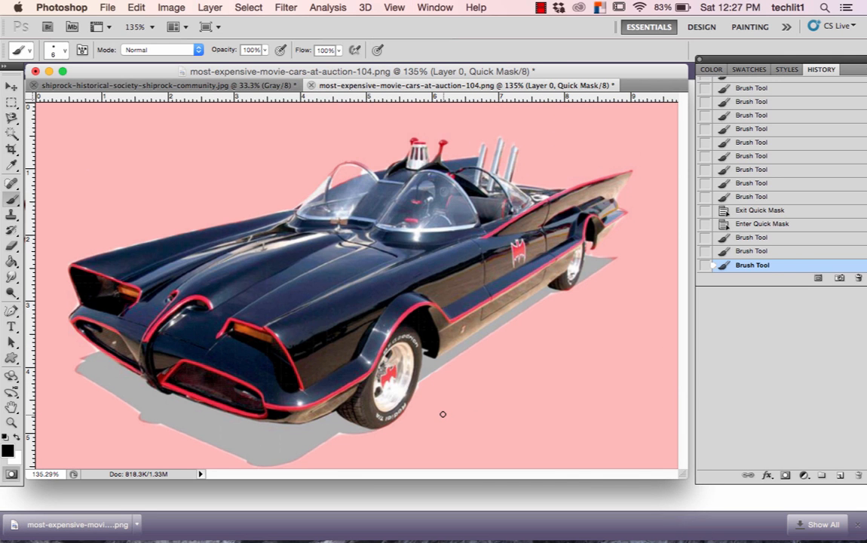
key("q")
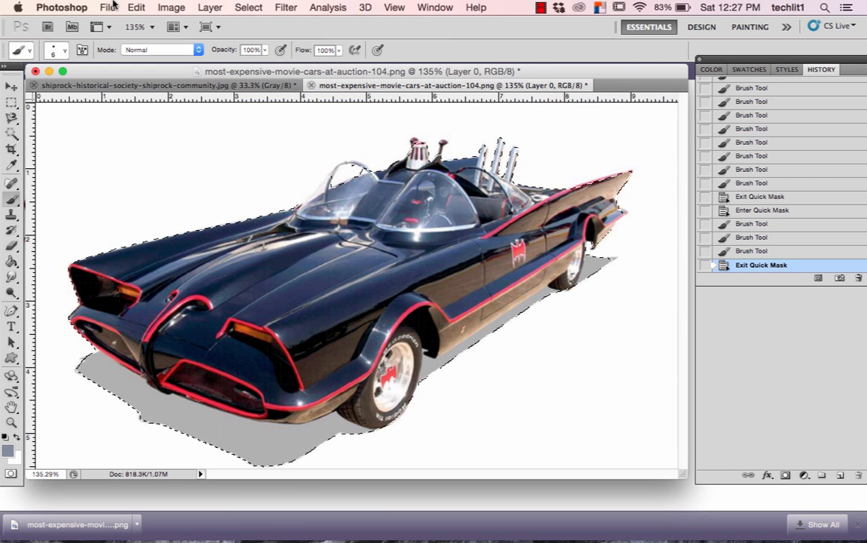
left_click(137, 6)
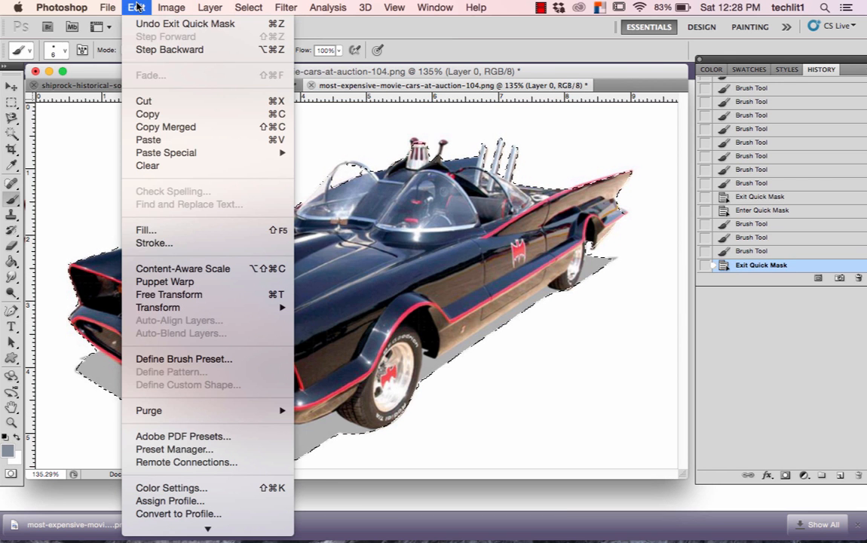
left_click(169, 120)
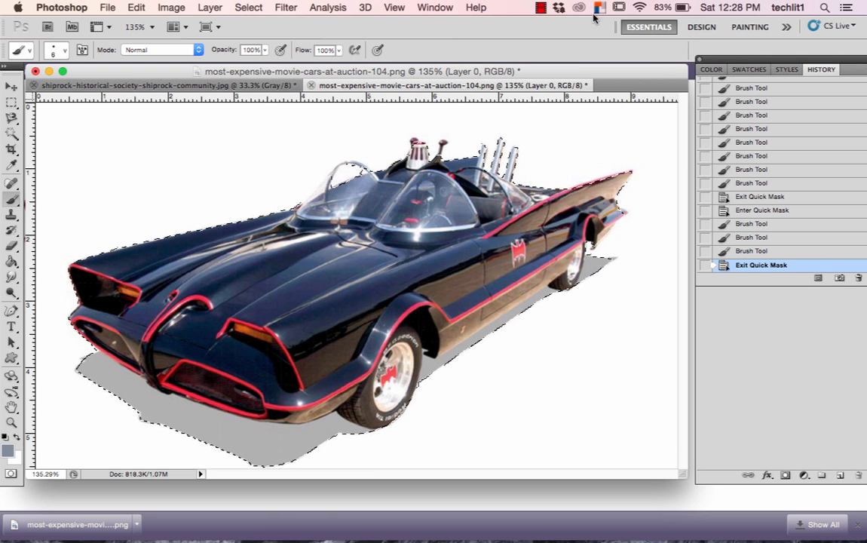
left_click(540, 7)
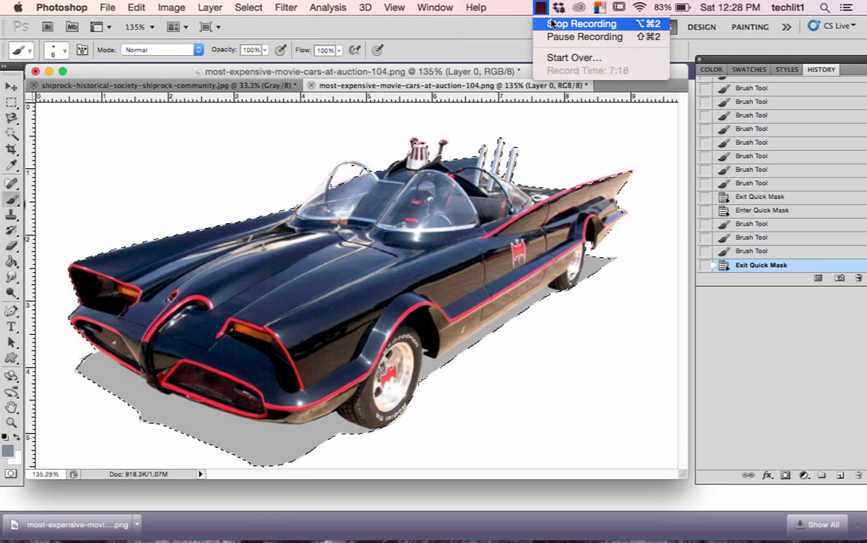